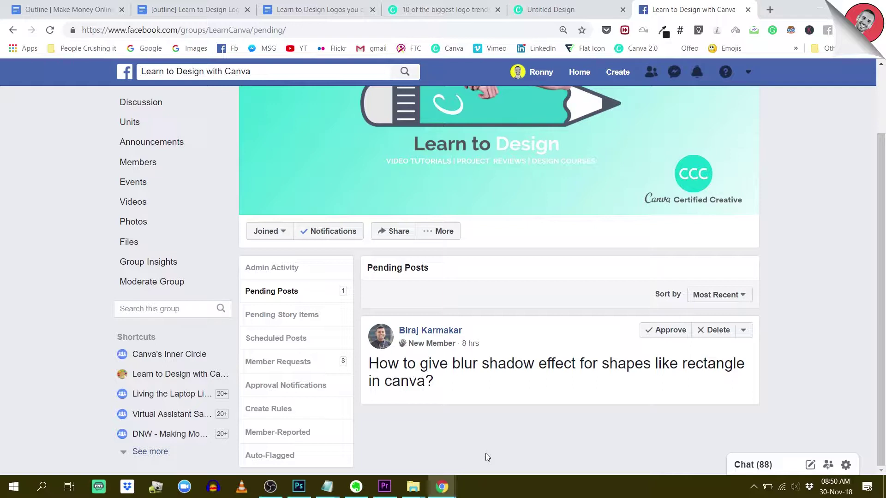
Dismiss the taskbar previews and stay on the Learn to Design with Canva browser window.
mouse_move(441, 487)
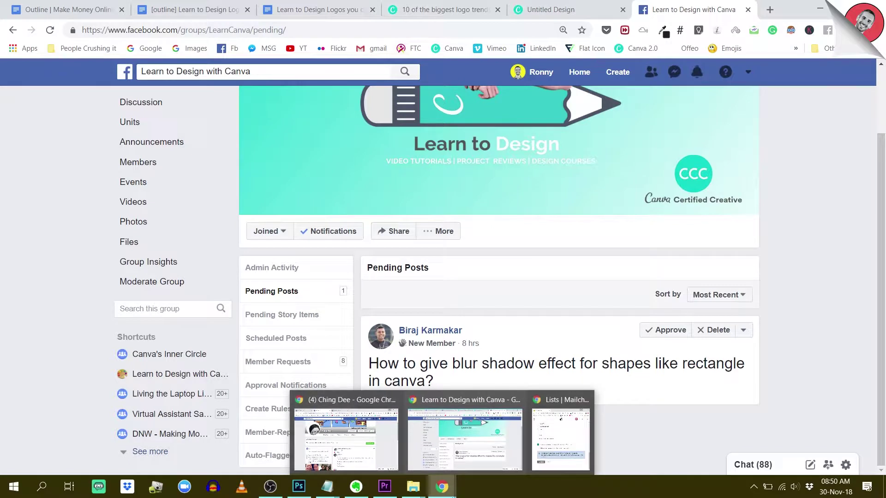
left_click(490, 451)
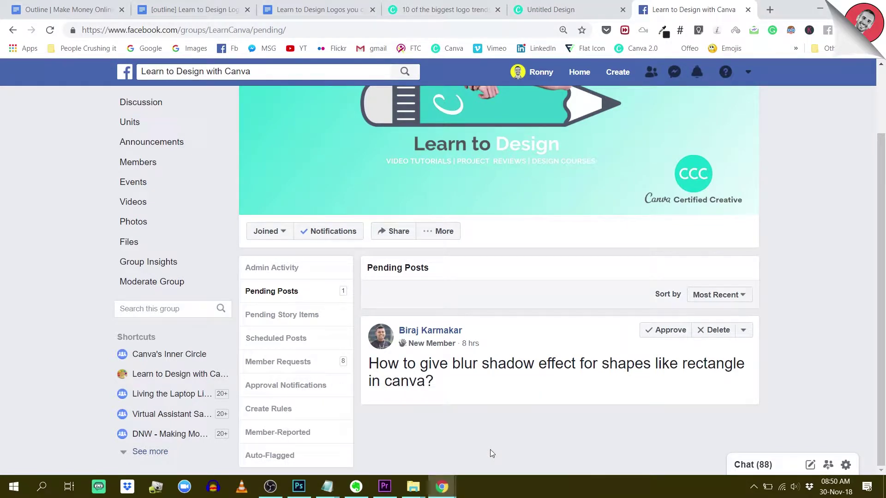
In the untitled Canva design, add a rectangle to page 5, shortened, narrowed and centred.
left_click(567, 9)
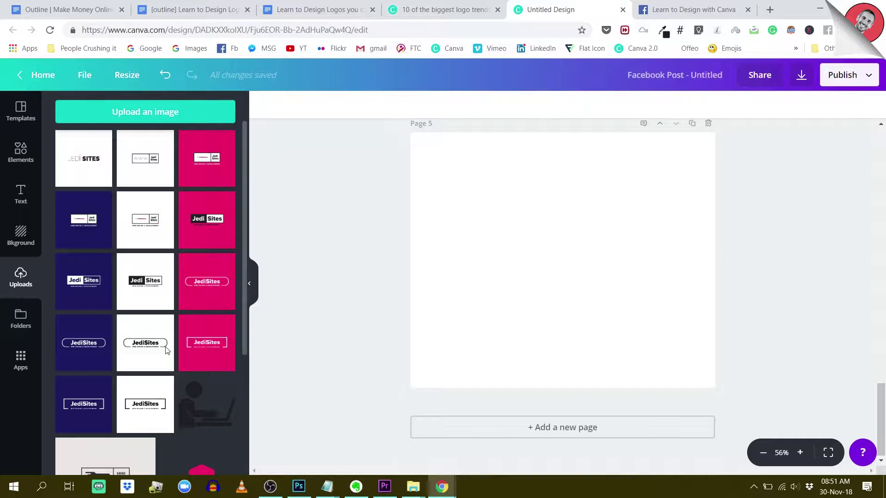
left_click(561, 278)
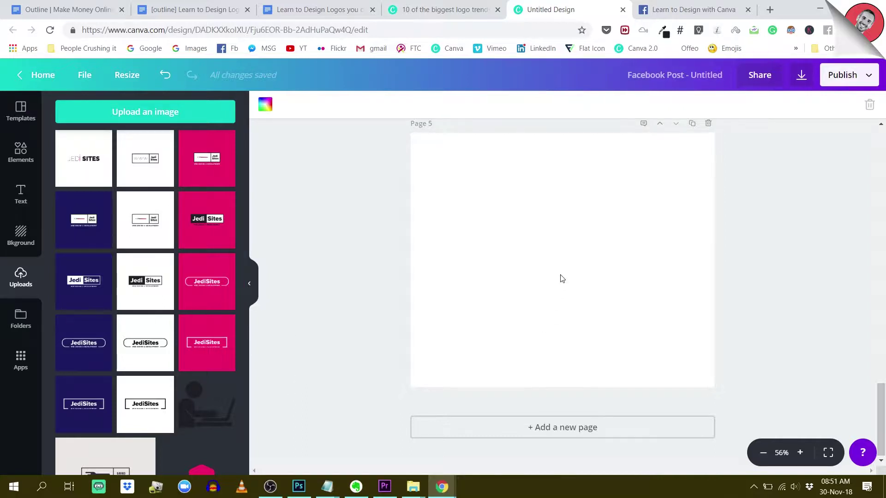
key("r")
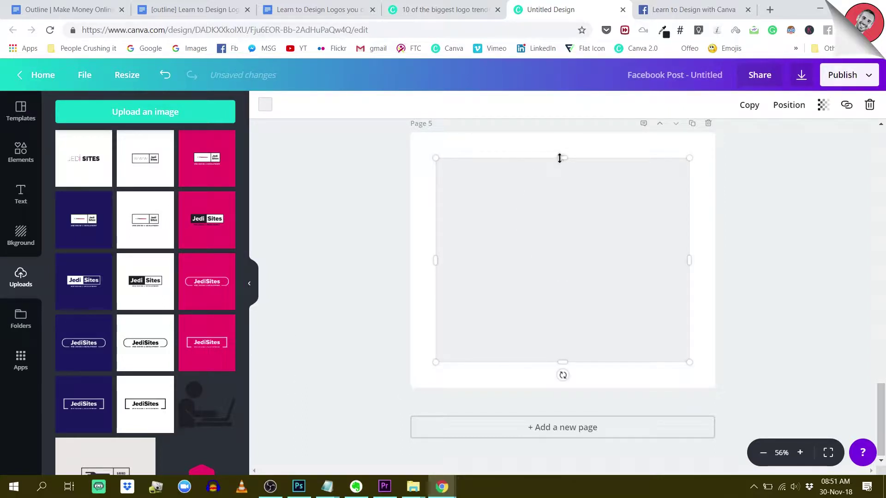
left_click_drag(559, 157, 557, 310)
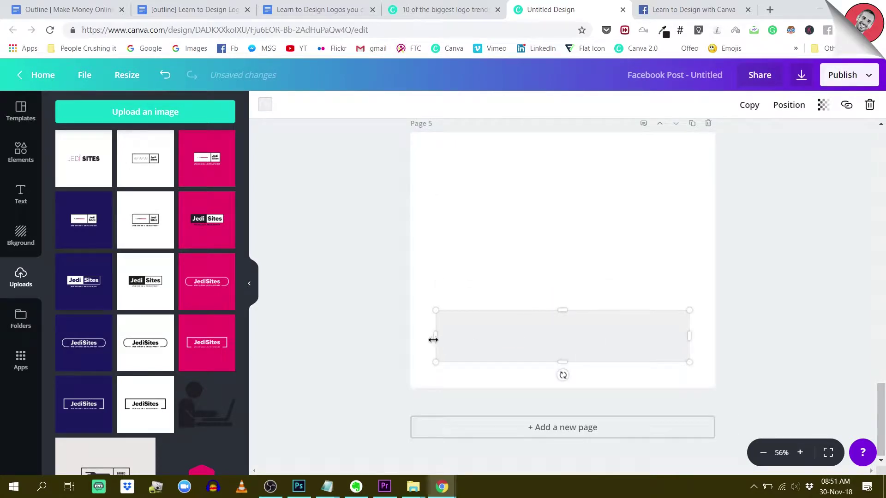
left_click_drag(434, 337, 502, 350)
left_click_drag(620, 343, 589, 270)
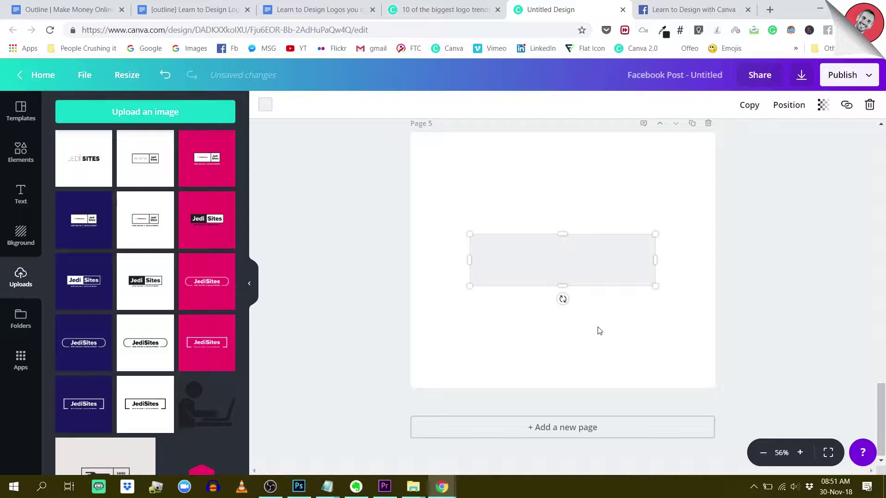
Colour the rectangle purple and reselect it.
left_click(265, 105)
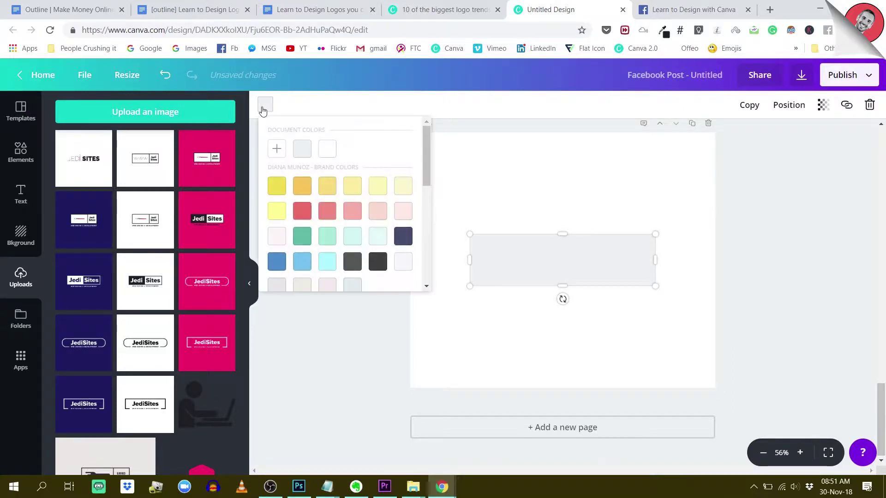
scroll(326, 194, "down", 3)
scroll(329, 198, "down", 2)
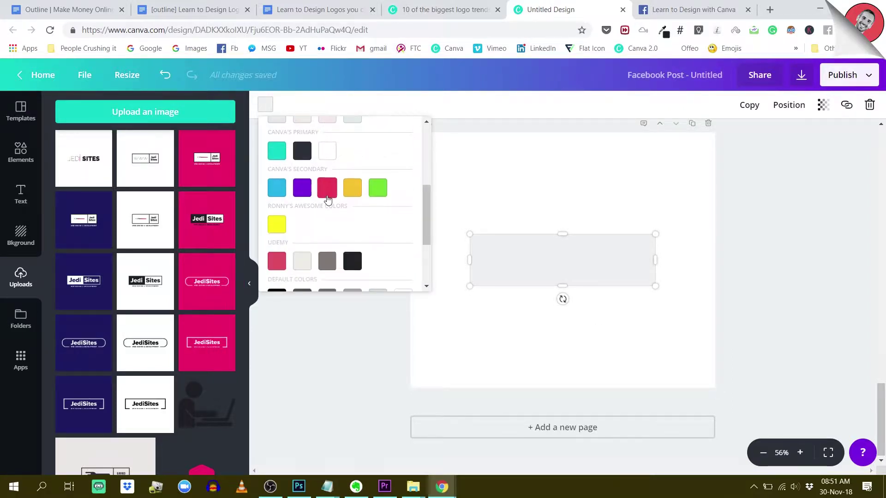
left_click(303, 196)
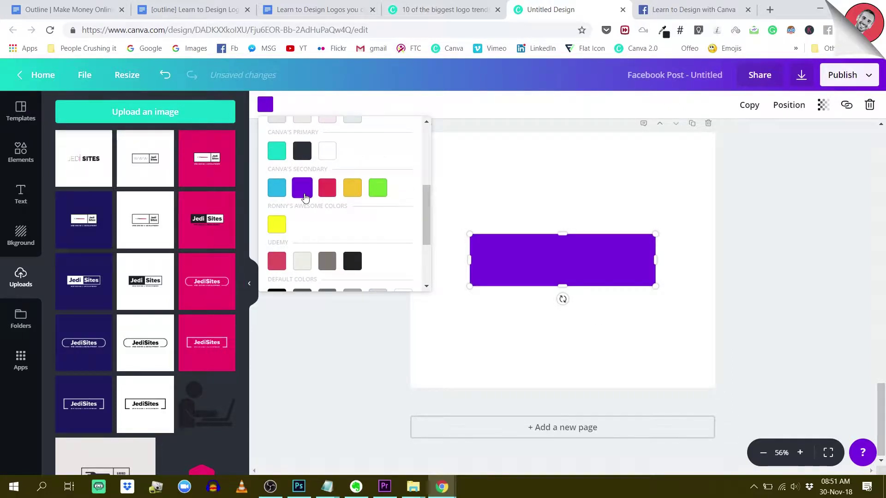
left_click(312, 328)
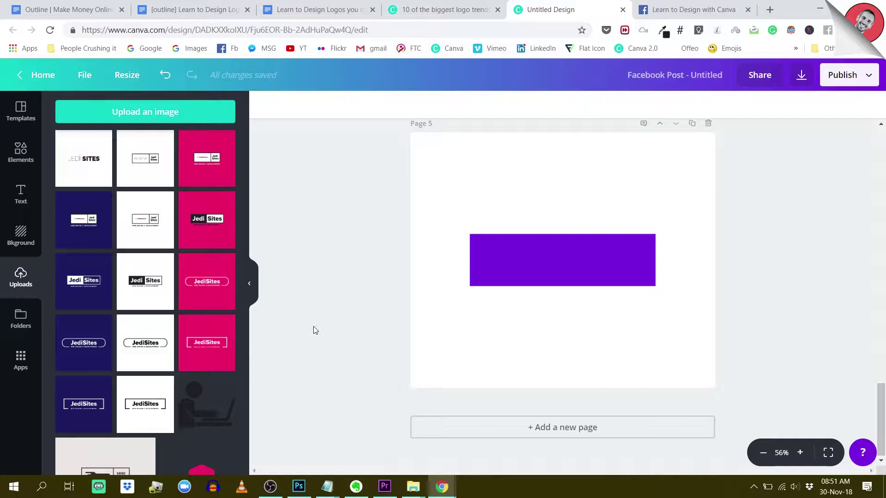
left_click(541, 263)
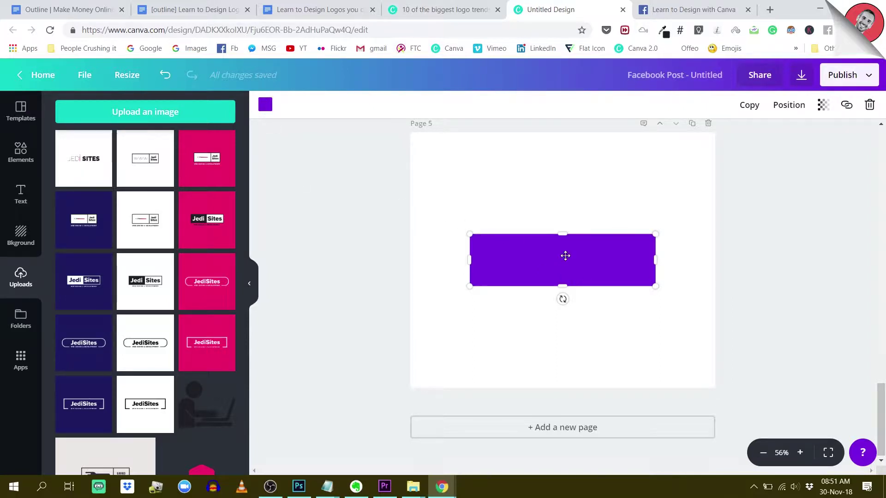
Add the seagull photo from Elements, test a heavy blur on it, then reselect the purple rectangle.
left_click(502, 204)
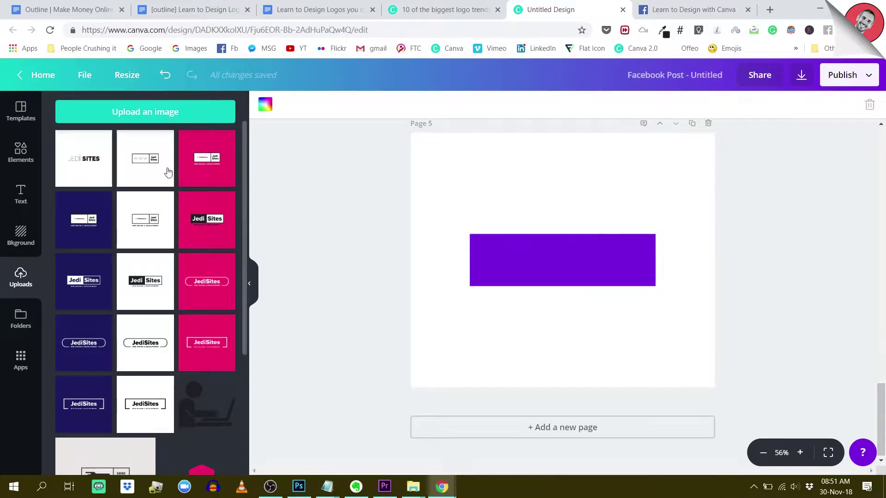
left_click(21, 155)
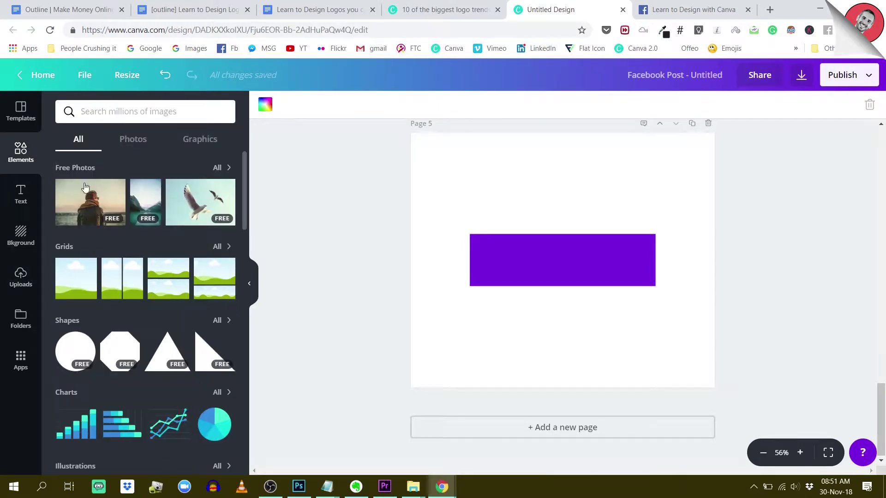
left_click(196, 207)
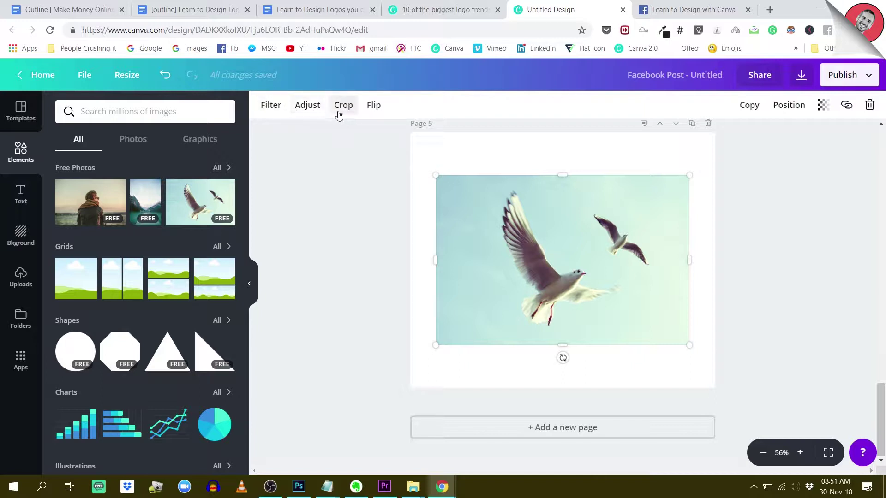
left_click(304, 108)
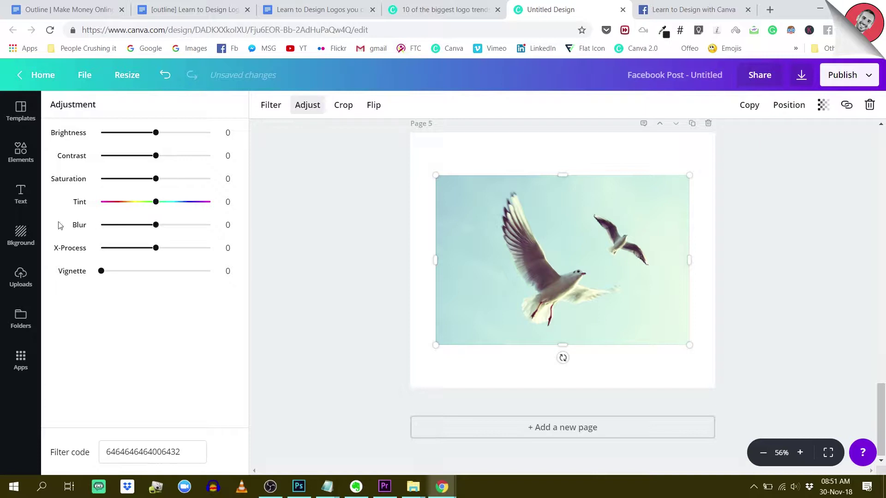
left_click_drag(155, 225, 196, 225)
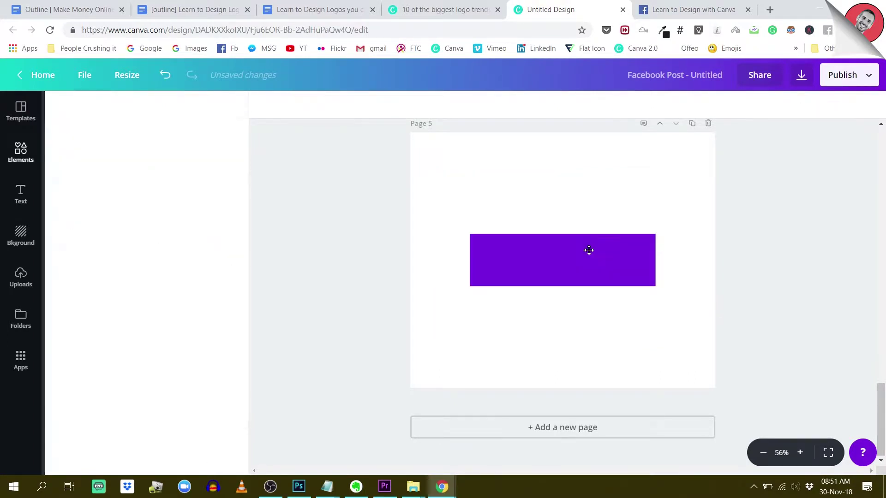
left_click(588, 250)
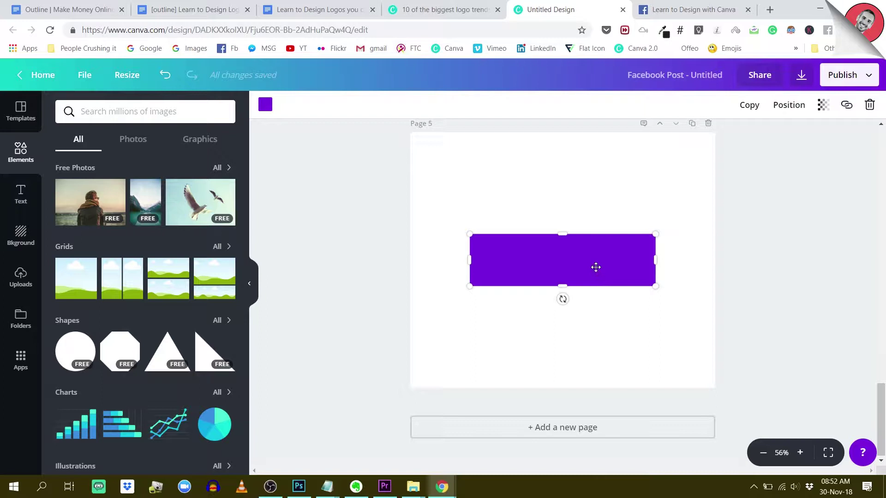
Recolour the page 5 rectangle from purple to the dark grey #3d3f3c swatch.
left_click(266, 104)
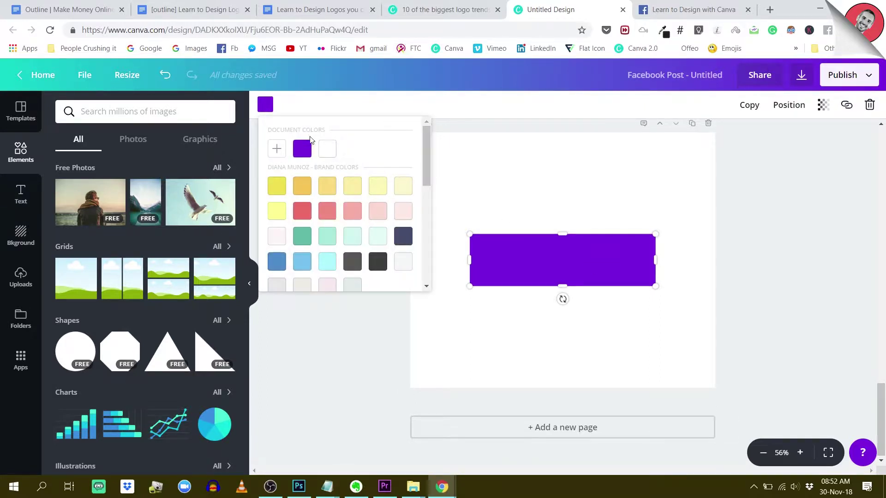
left_click(329, 379)
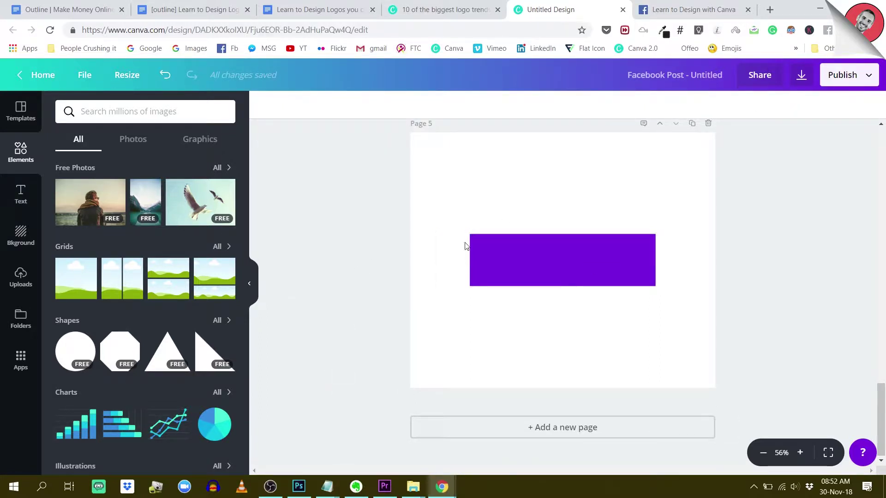
left_click(547, 250)
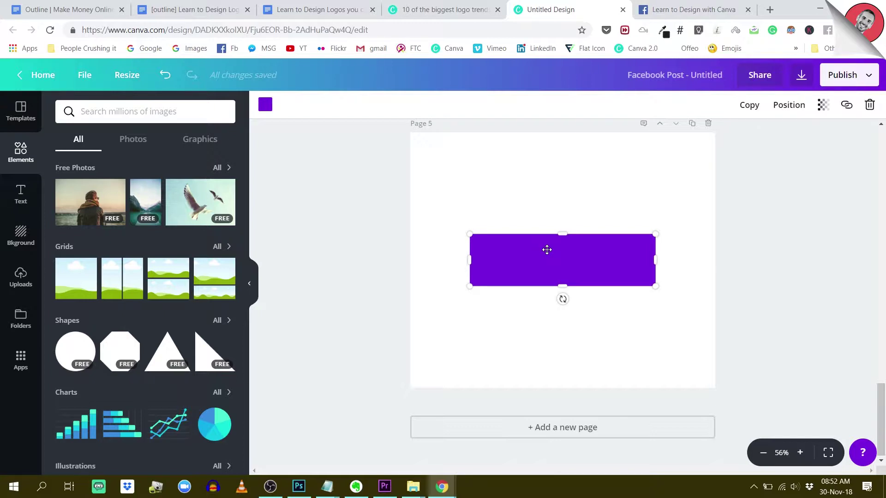
left_click(267, 115)
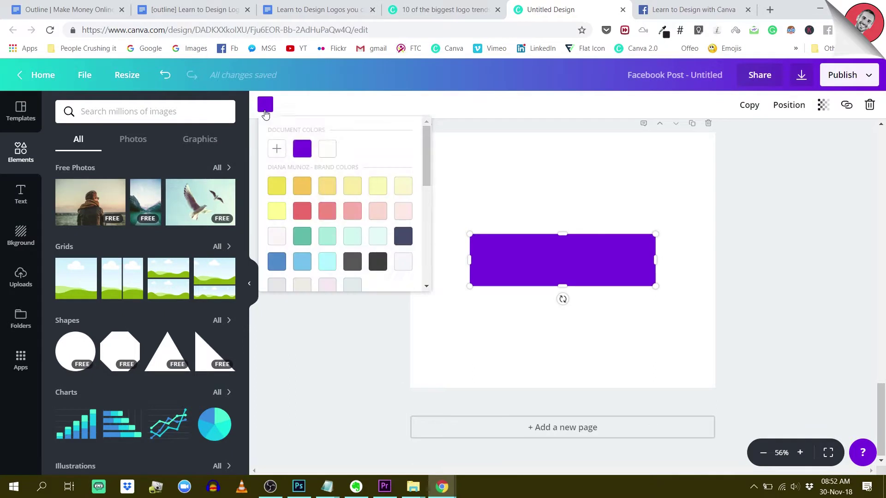
left_click(377, 263)
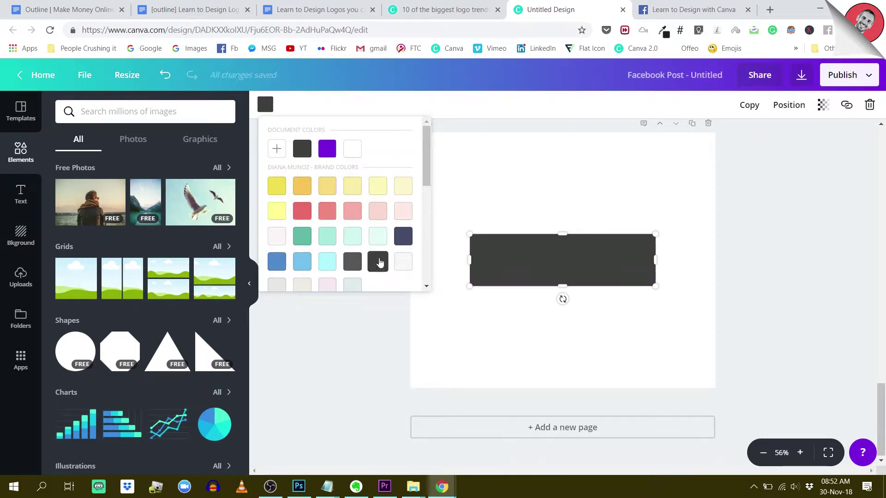
left_click(443, 341)
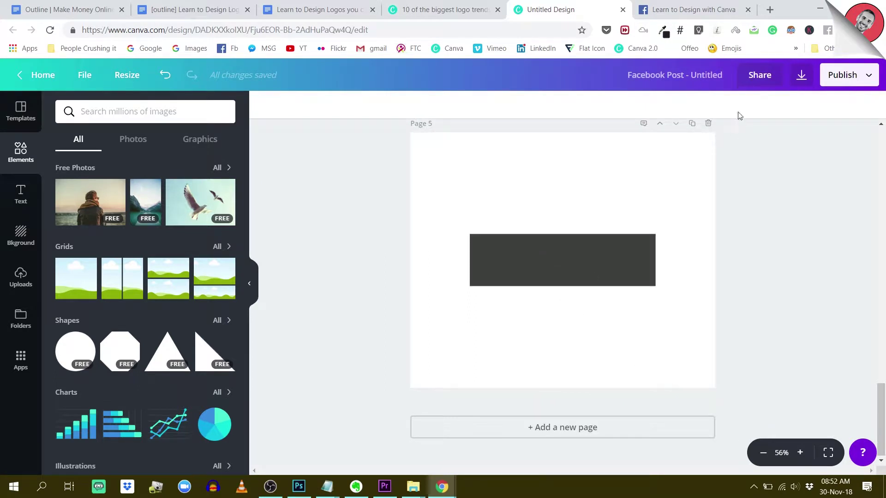
Tick transparent background in the download options, then browse the Apps list to Transparent Background.
left_click(801, 76)
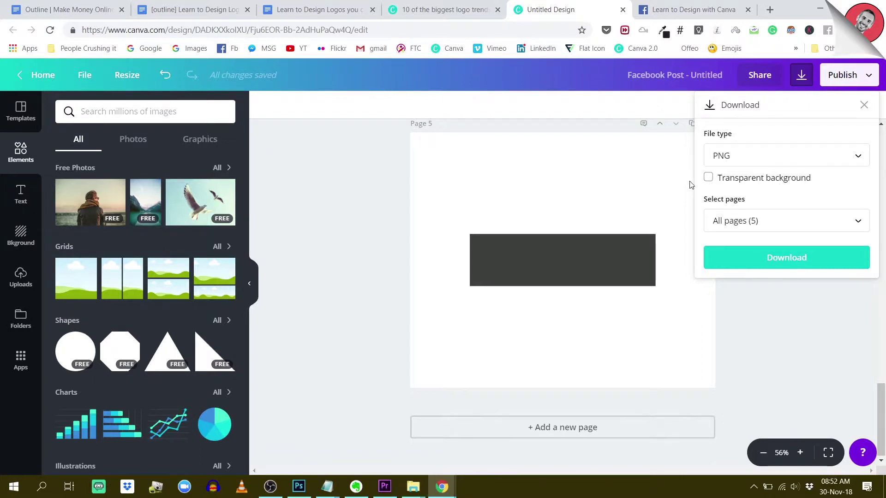
left_click(708, 178)
left_click(20, 359)
scroll(123, 298, "down", 3)
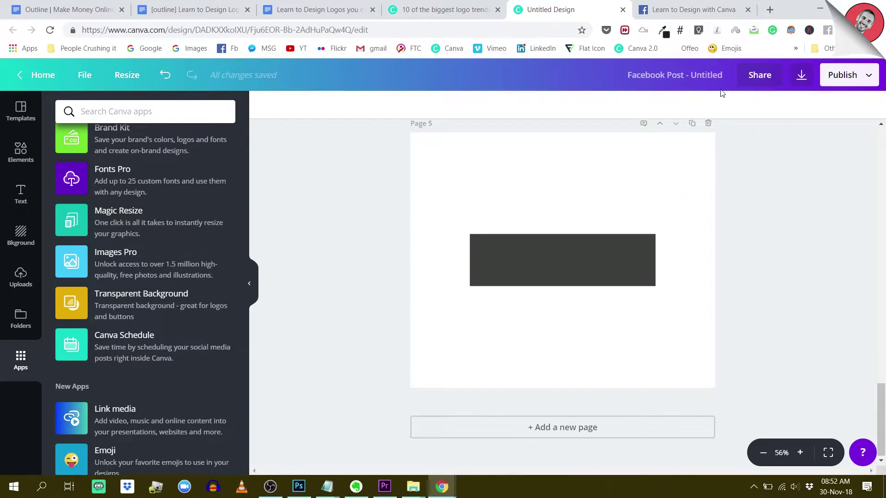
Export Page 5 alone as a transparent-background PNG, producing Untitled design (40).png.
left_click(802, 76)
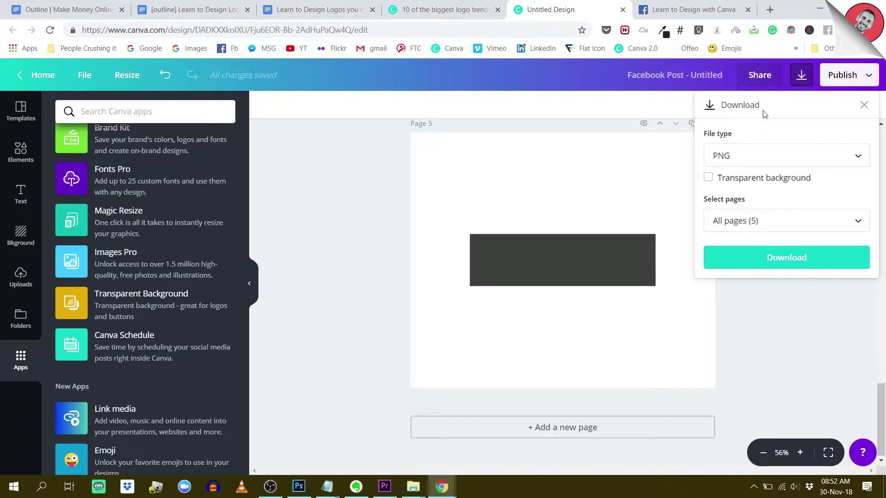
left_click(721, 159)
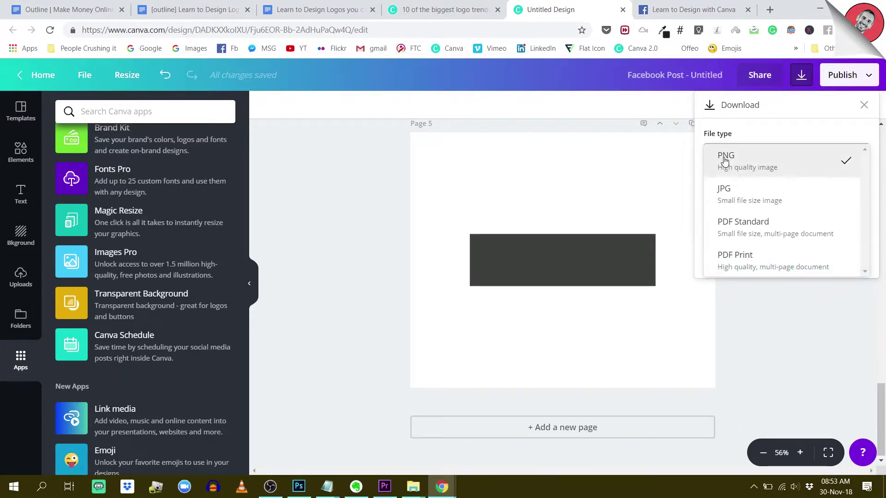
left_click(757, 160)
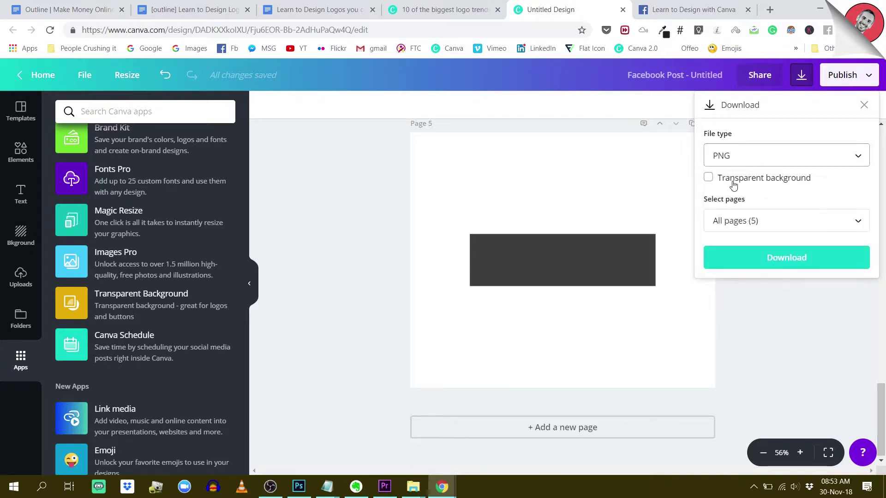
left_click(708, 178)
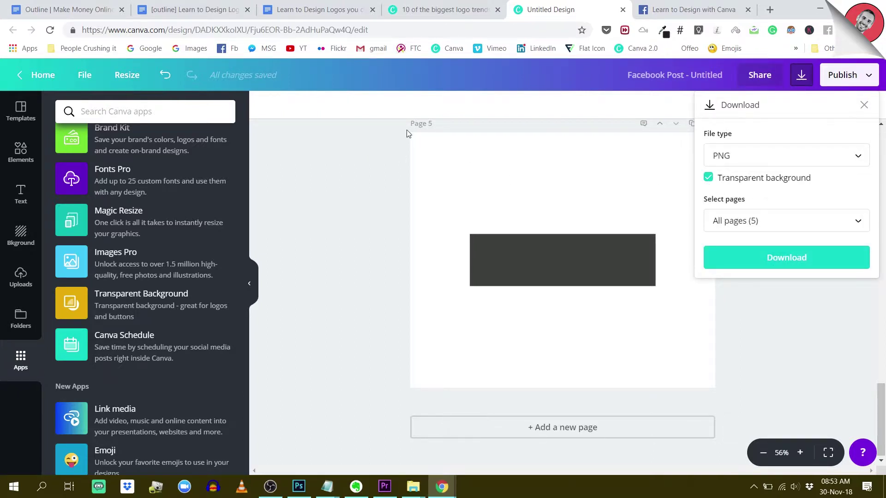
left_click(741, 226)
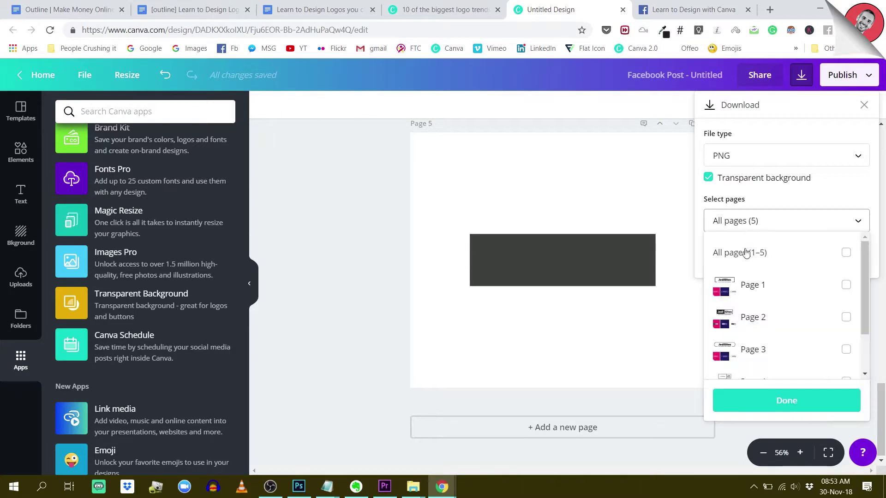
scroll(739, 286, "down", 2)
left_click(847, 360)
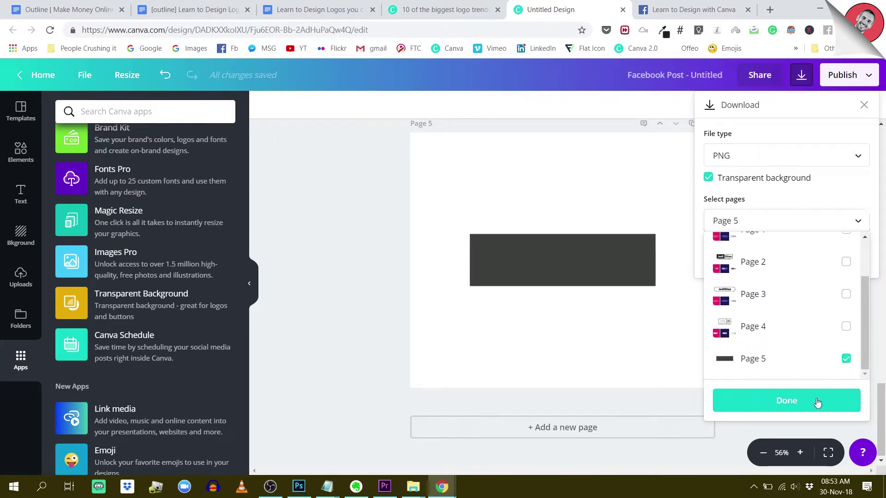
left_click(808, 402)
left_click(780, 261)
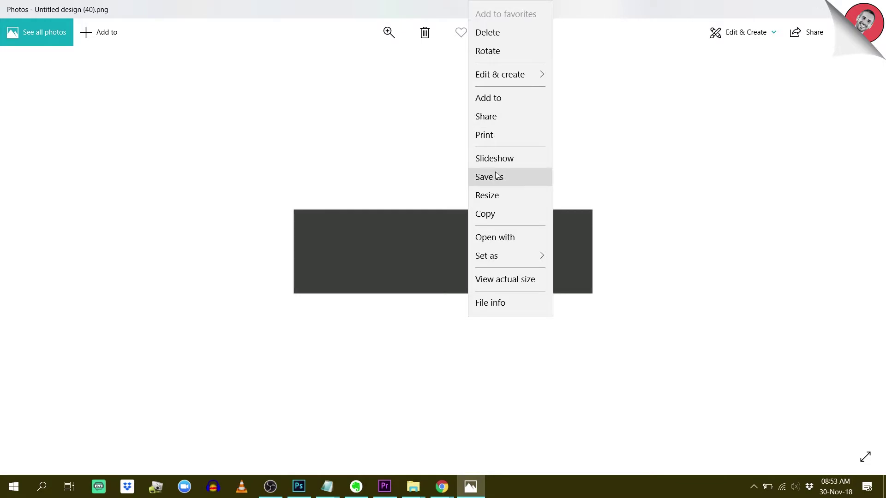
Save the image to the Desktop as 'rectangle' and drag that file into Canva to upload it.
left_click(497, 176)
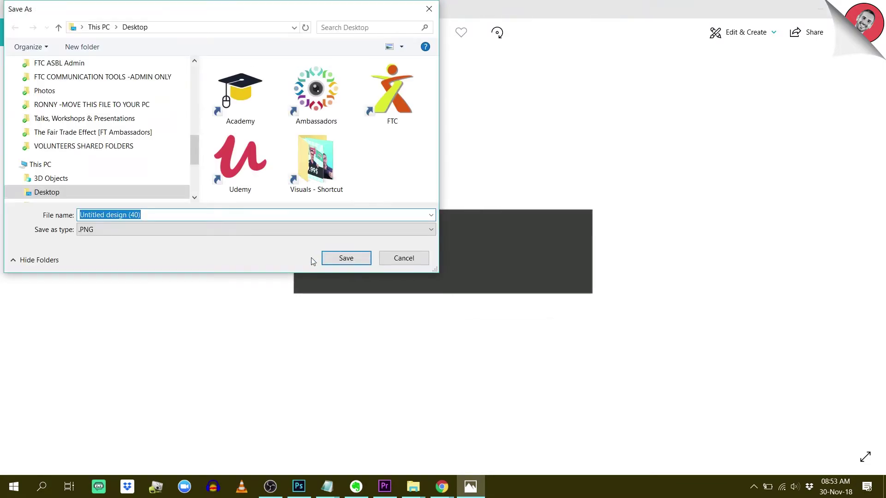
type("re")
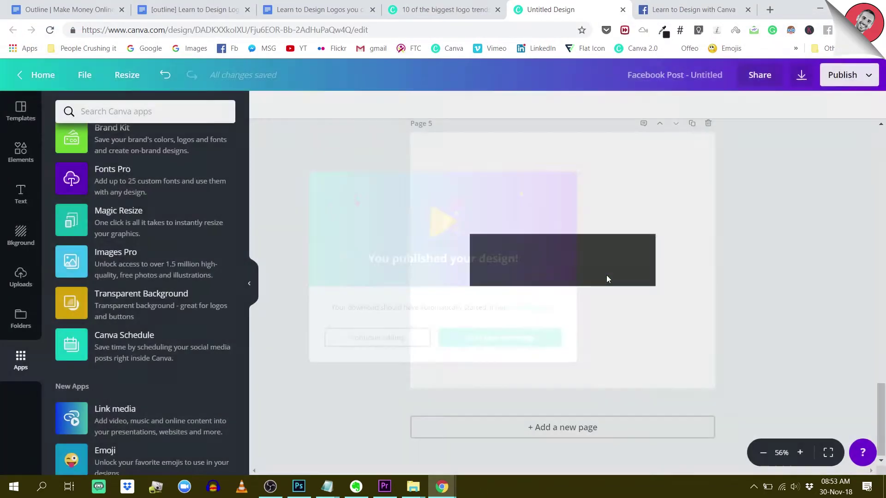
left_click(882, 487)
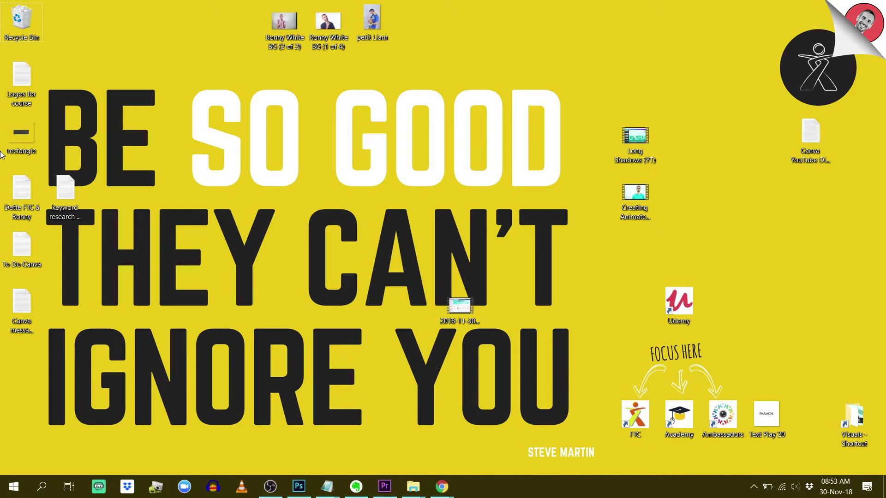
left_click_drag(36, 141, 358, 440)
left_click_drag(432, 467, 150, 239)
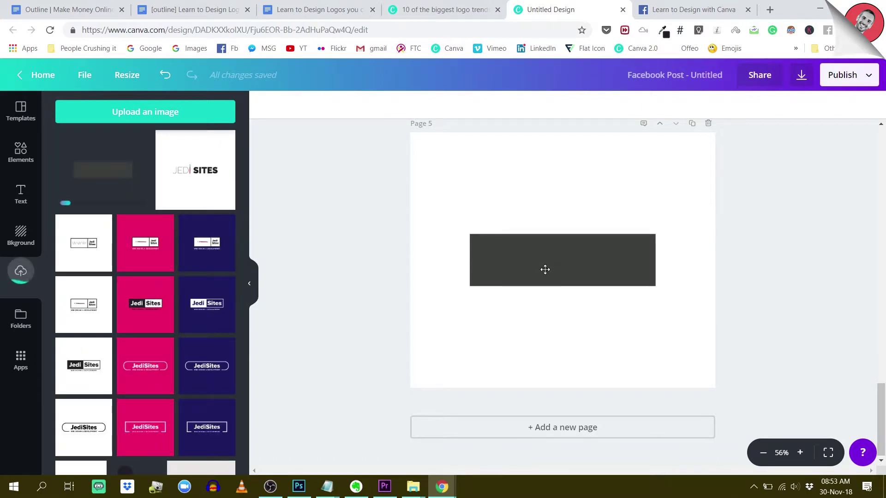
Turn the dark rectangle on page 5 back to purple and clear the selection.
left_click(544, 267)
left_click(265, 104)
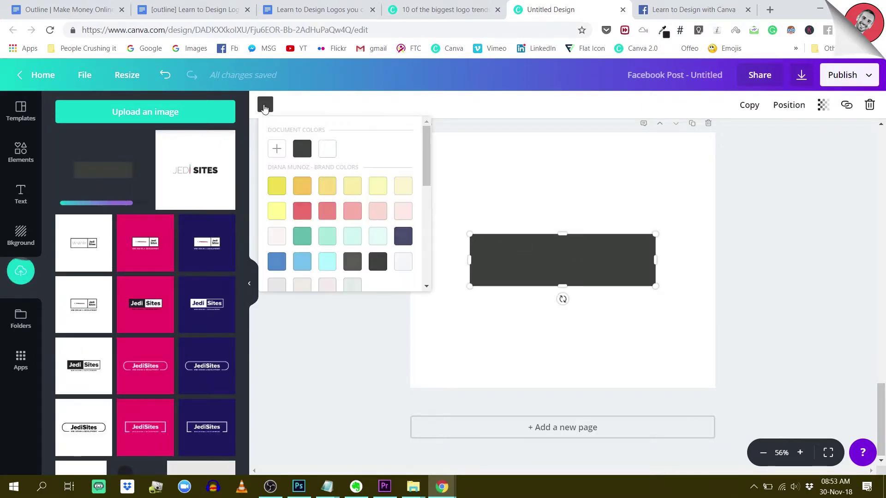
scroll(302, 233, "down", 2)
left_click(302, 245)
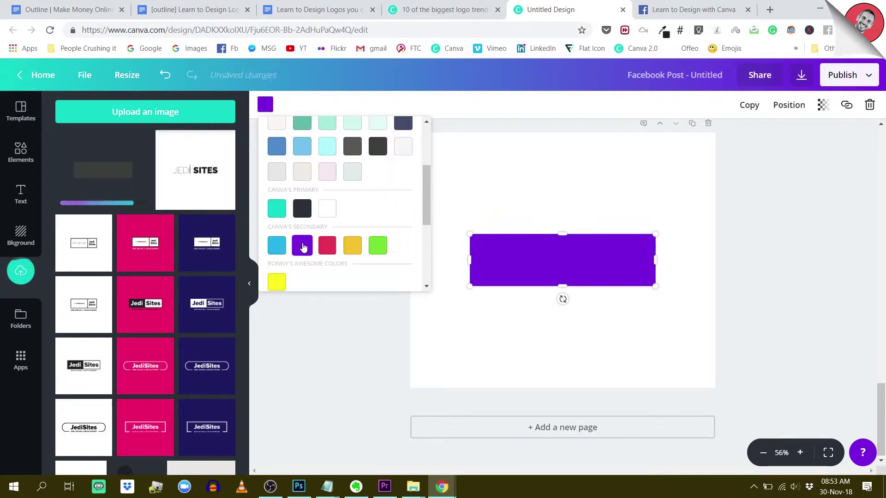
left_click(360, 398)
scroll(376, 305, "up", 2)
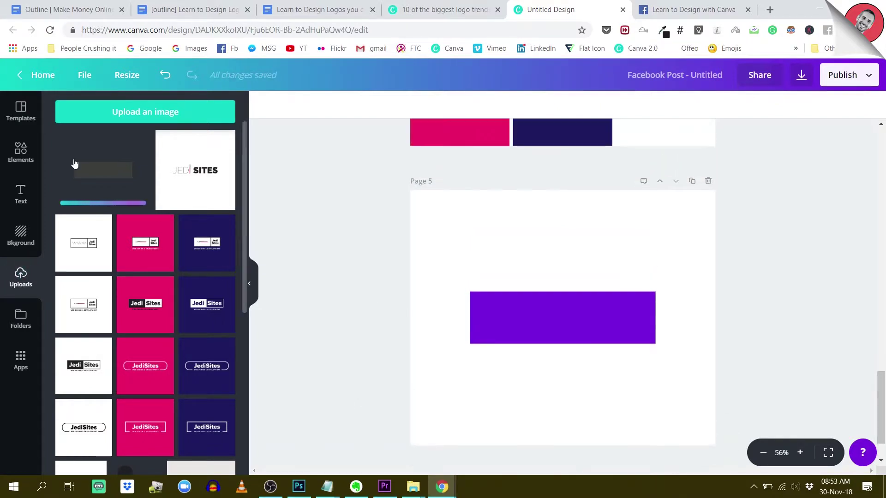
left_click(554, 247)
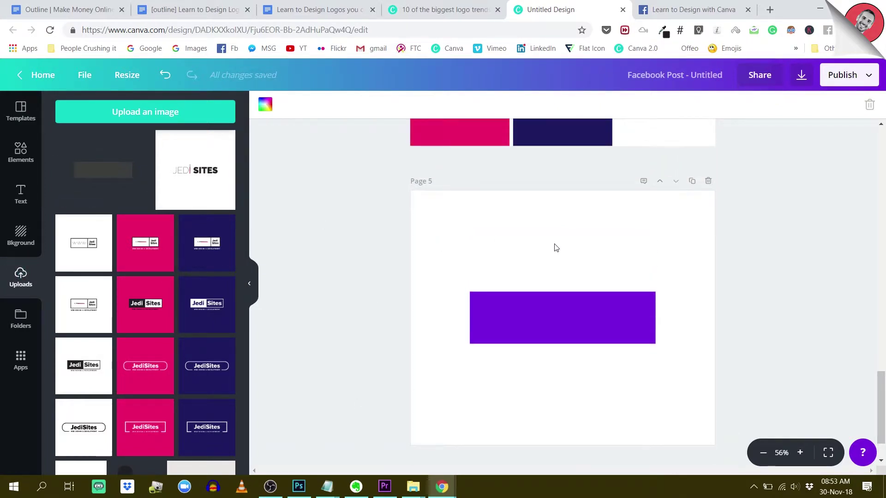
Add the uploaded rectangle image to page 5, then move and scale it over the purple box.
left_click(130, 175)
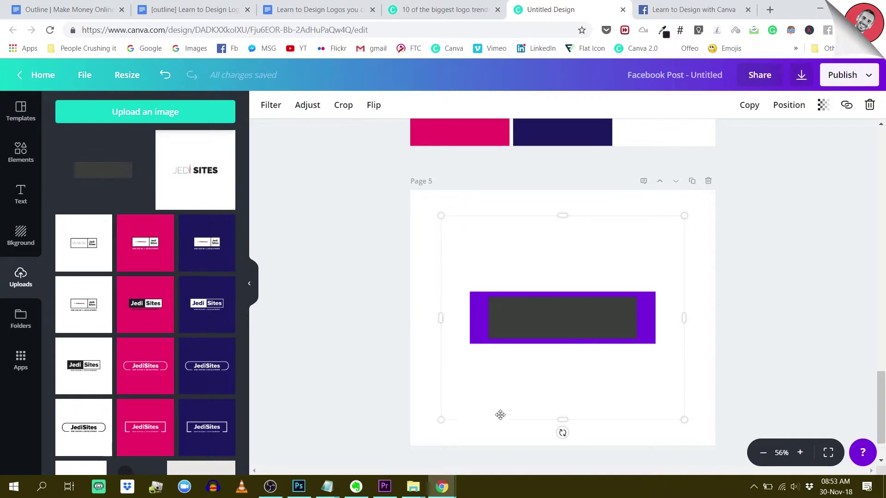
left_click_drag(621, 261, 548, 229)
left_click_drag(651, 395, 713, 447)
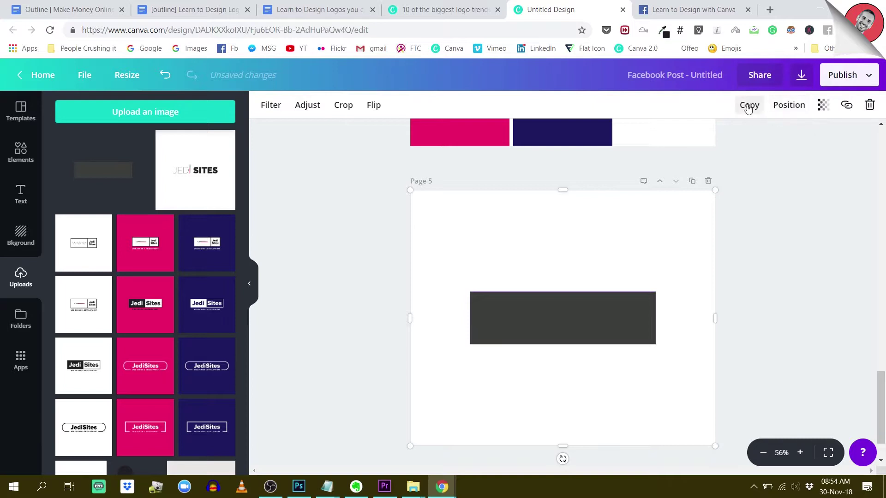
Send the grey image behind the purple rectangle and nudge it down and right as a shadow.
left_click(790, 109)
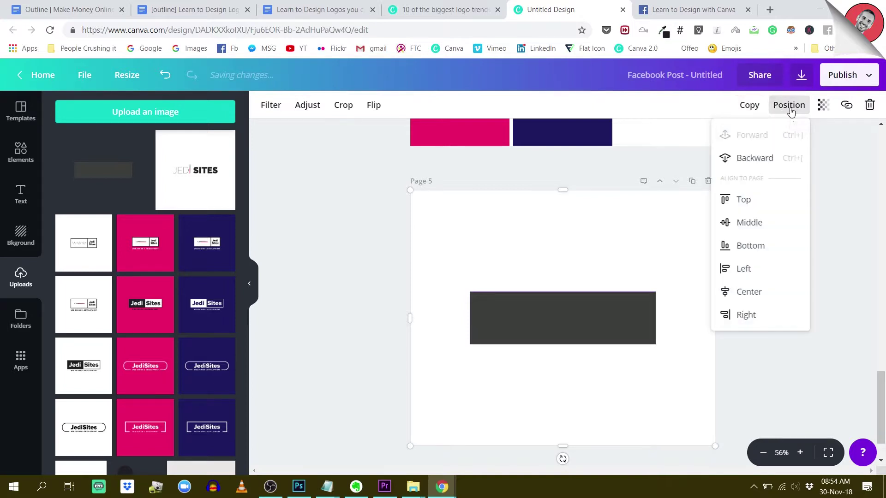
left_click(768, 158)
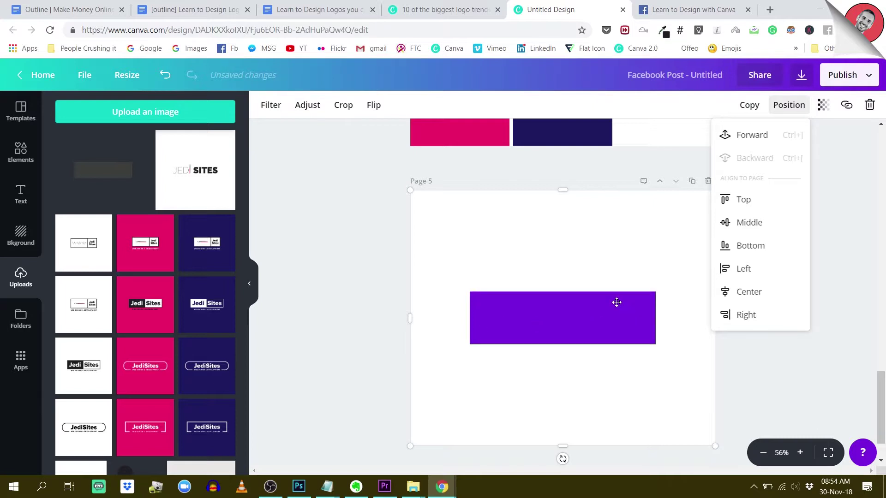
key("Down")
key("Down")
key("Down")
key("Down")
key("Down")
key("Down")
key("Down")
key("Down")
key("Down")
key("Down")
key("Right")
key("Right")
key("Right")
key("Right")
key("Right")
key("Right")
key("Right")
key("Right")
key("Right")
key("Right")
key("Right")
key("Right")
key("Right")
key("Right")
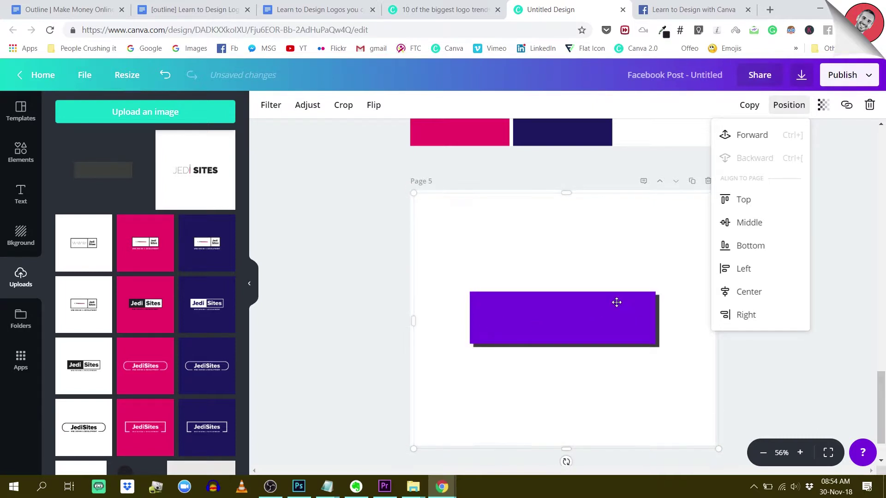
key("Down")
key("Down")
key("Down")
key("Down")
key("Down")
key("Down")
key("Right")
key("Right")
key("Right")
key("Right")
key("Right")
key("Right")
key("Right")
key("Right")
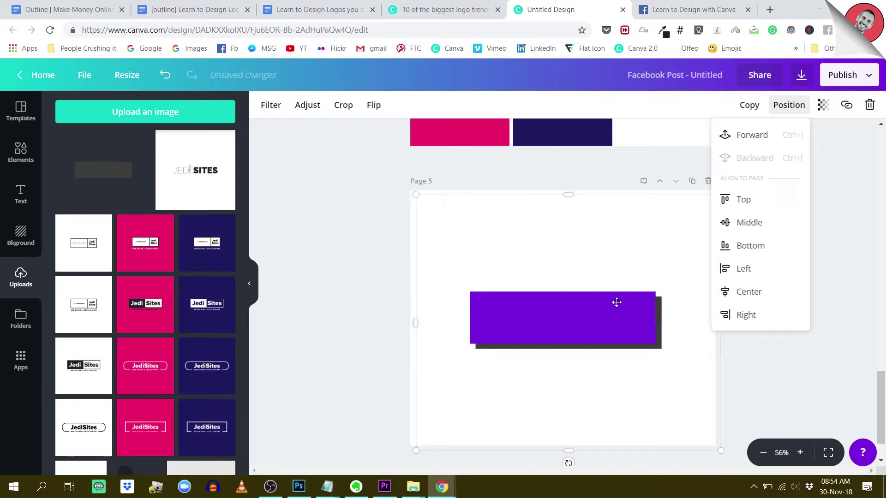
key("Down")
key("Down")
key("Down")
key("Down")
key("Down")
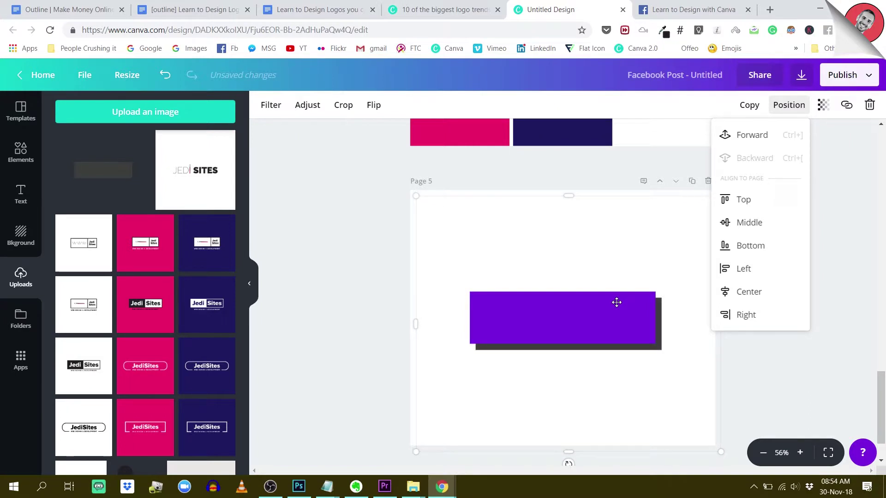
key("Right")
key("Down")
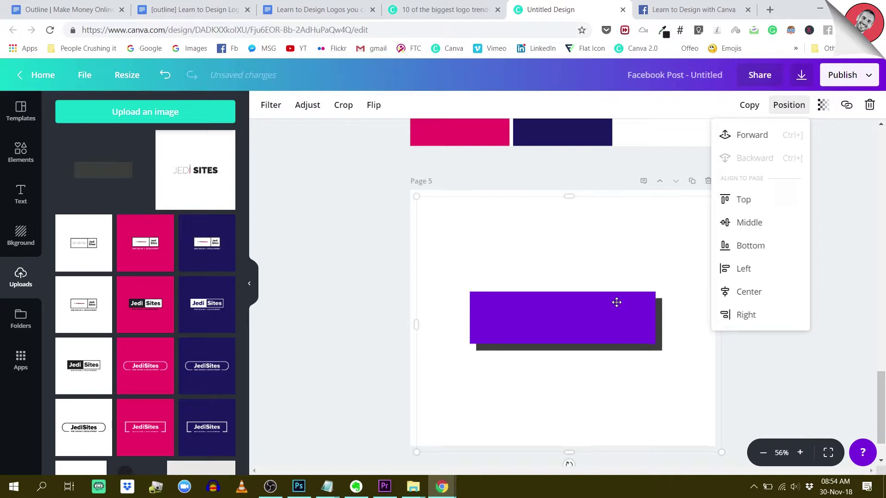
key("Right")
key("Down")
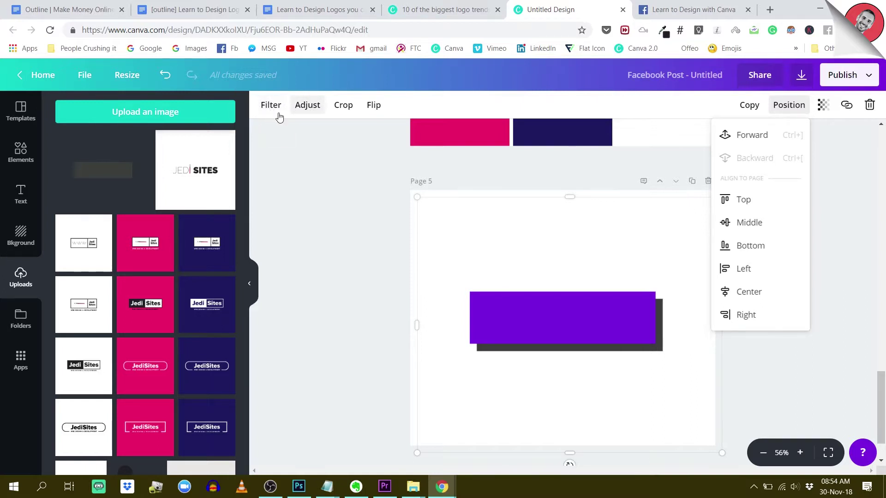
Blur the dark gray rectangle to about 40, then deselect it to check the soft shadow.
left_click(310, 107)
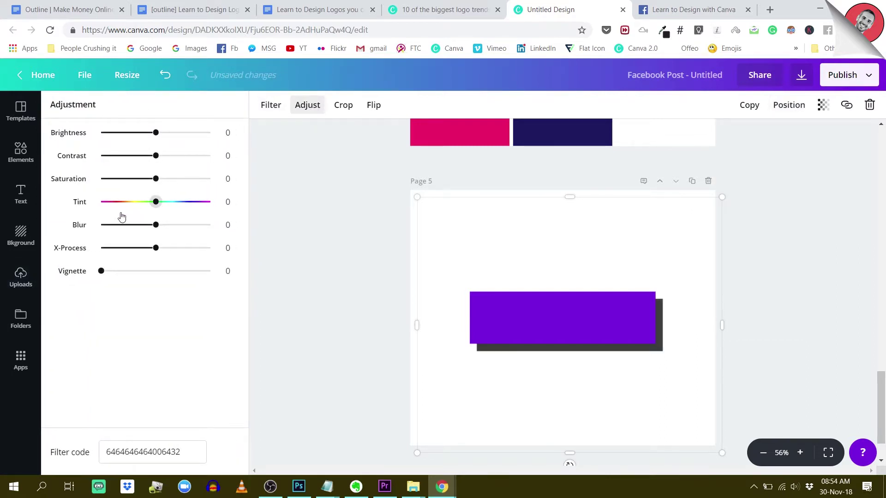
left_click_drag(156, 226, 180, 226)
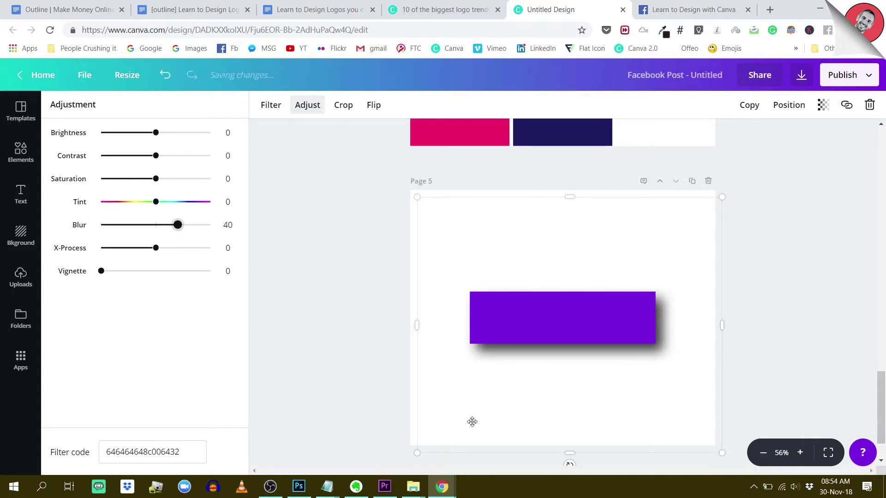
left_click(348, 417)
scroll(550, 255, "down", 1)
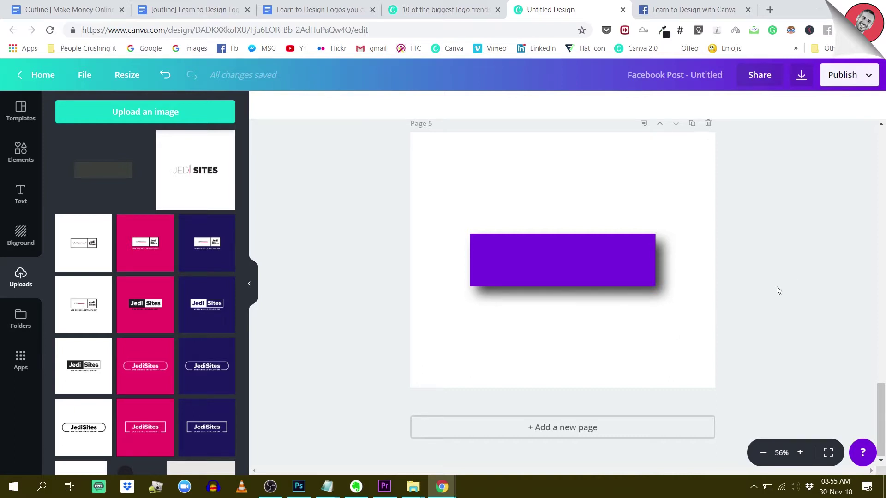
scroll(780, 284, "up", 1)
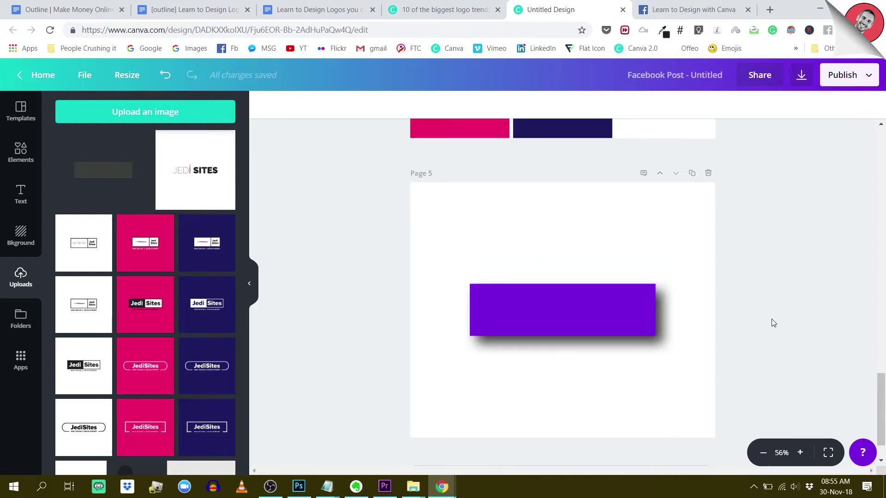
scroll(762, 351, "down", 1)
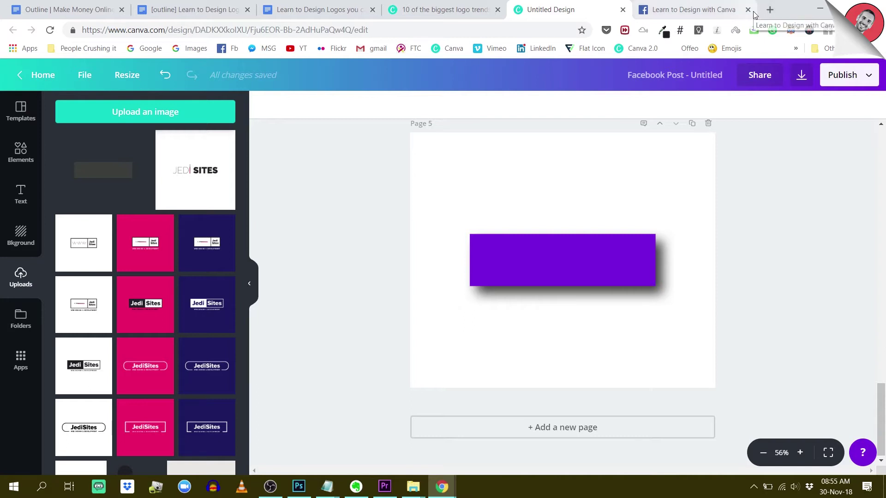
Search Google for 'black rectangle .png' in a new Chrome tab.
left_click(770, 9)
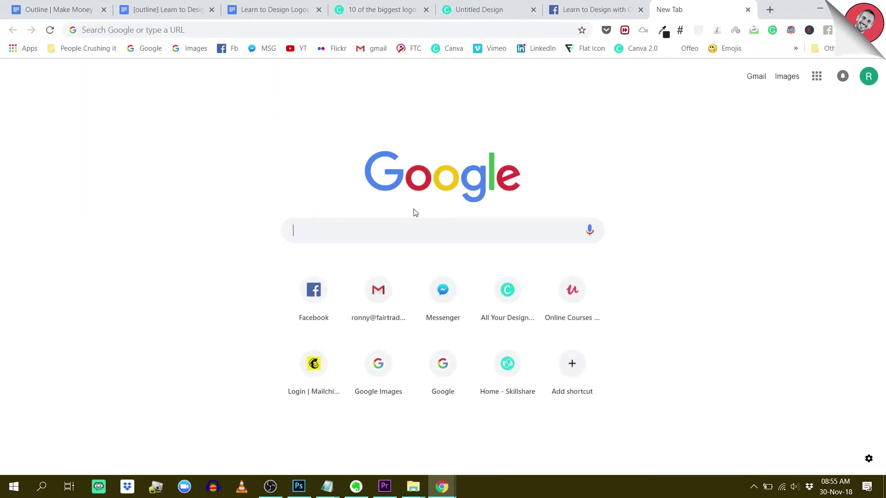
type("black ")
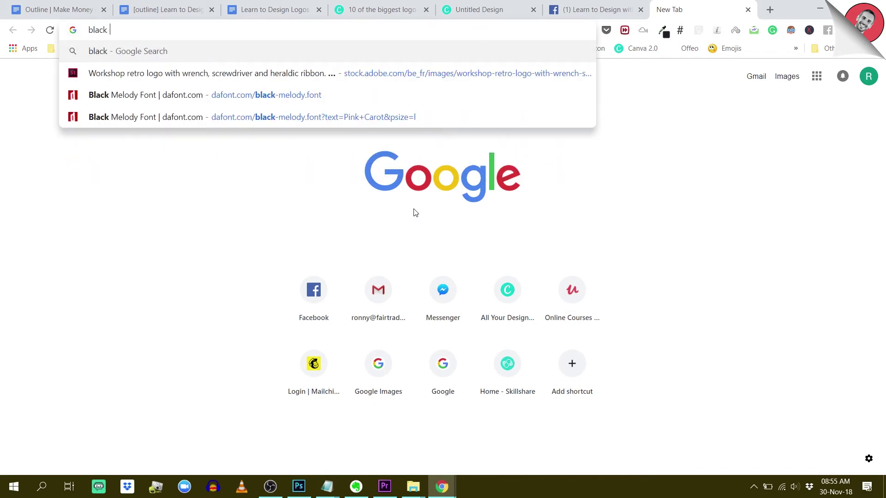
type("rec")
type("tangle .n")
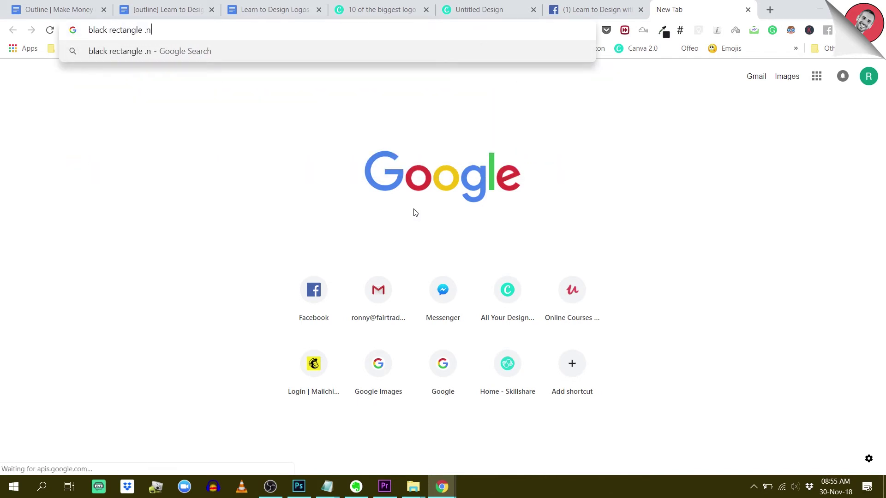
key("BackSpace")
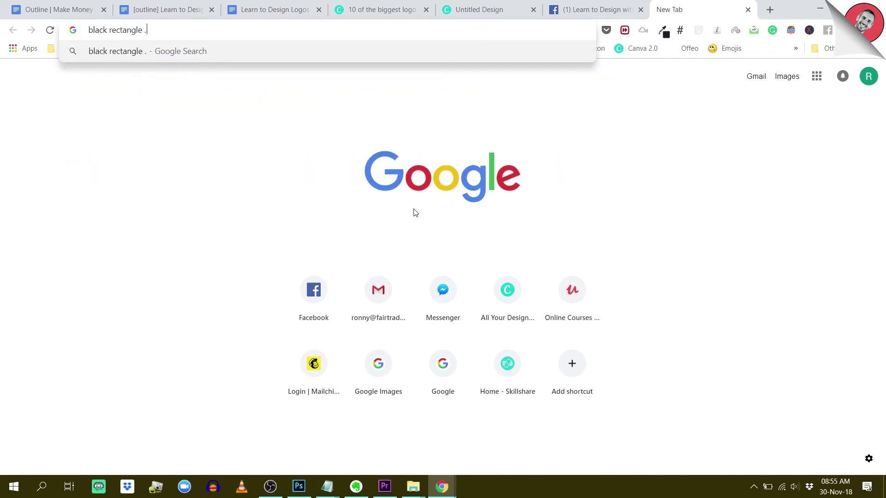
type("png")
key("Return")
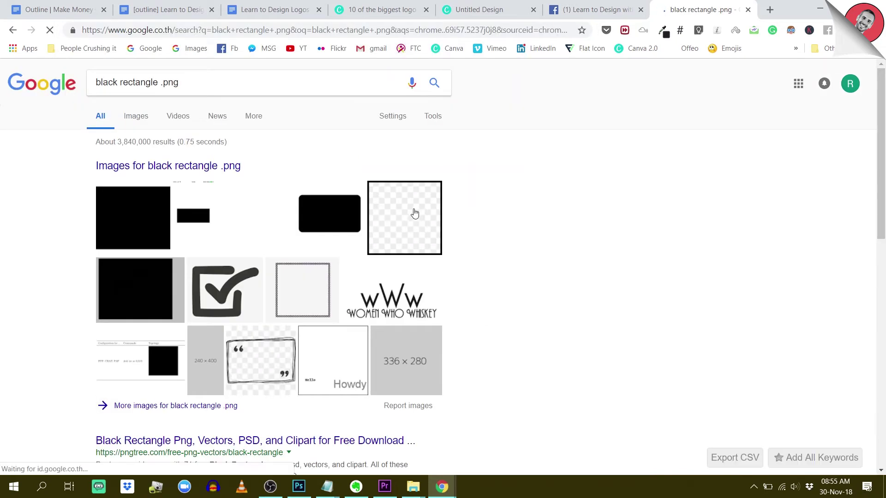
Switch to image results and preview the dark gray Black Rectangle PNG clip art.
left_click(137, 230)
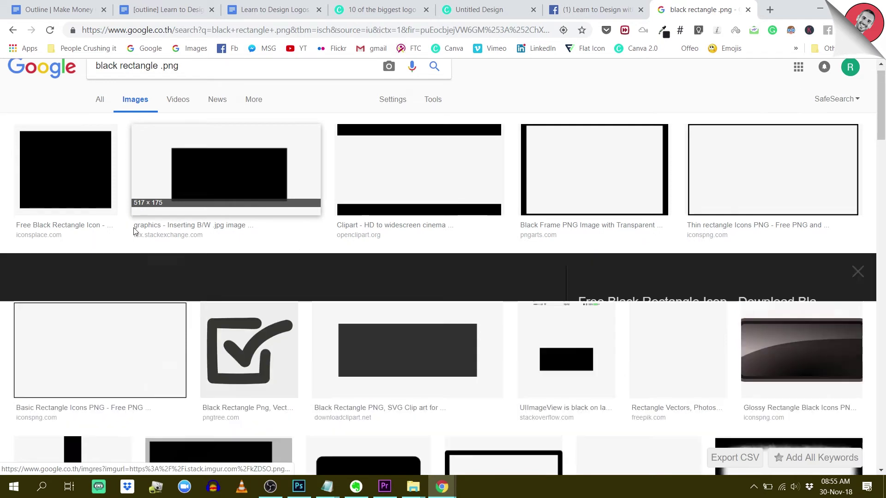
scroll(155, 252, "down", 3)
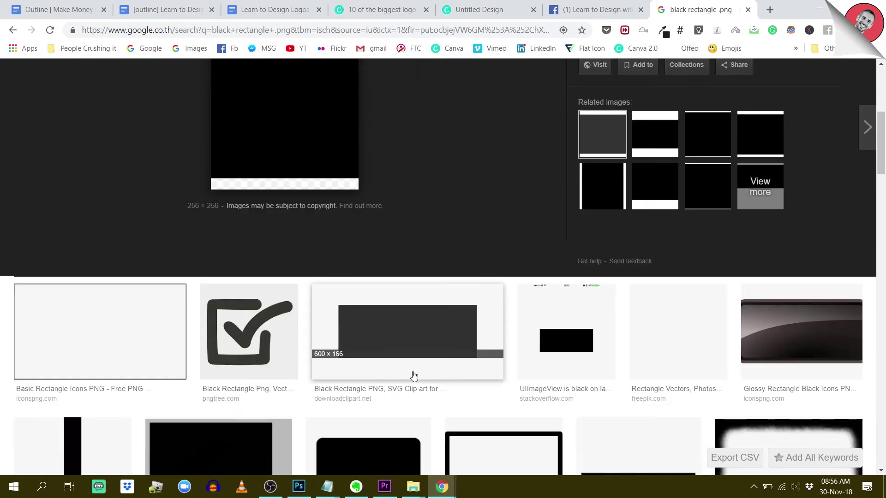
left_click(406, 332)
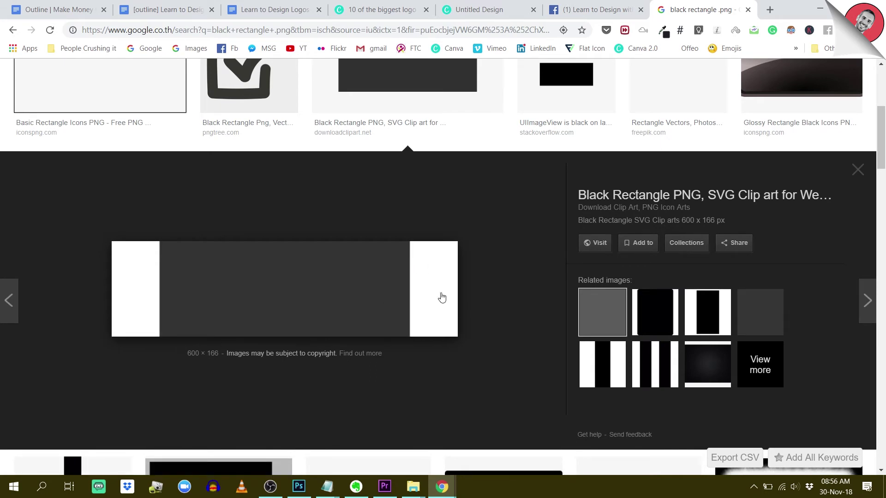
Browse further results, then reopen the 600 × 166 dark gray rectangle clip art preview.
scroll(429, 316, "down", 4)
scroll(417, 320, "down", 4)
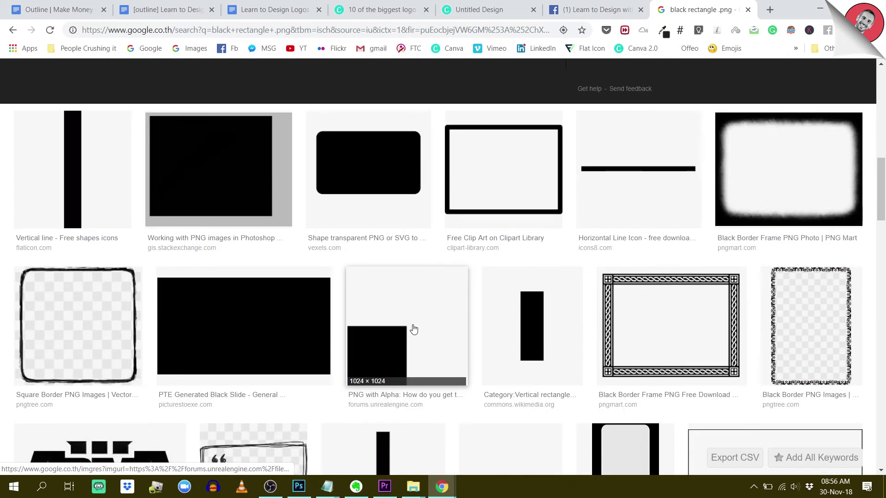
scroll(414, 329, "down", 4)
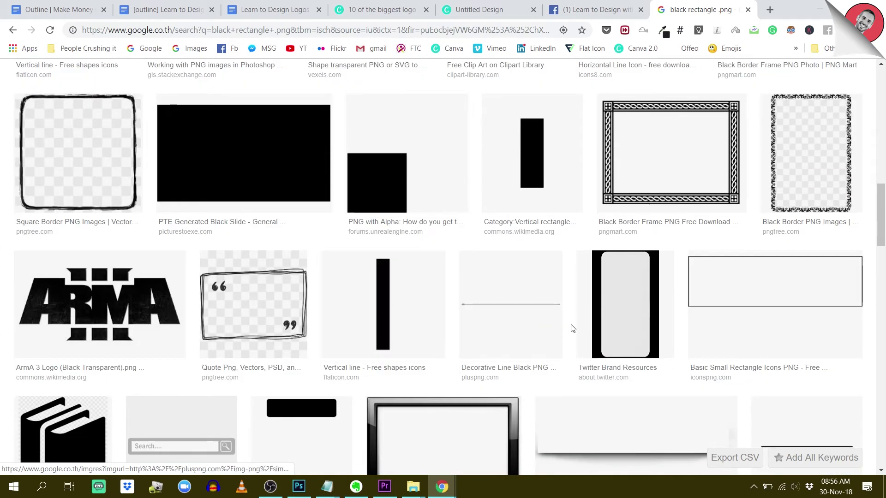
scroll(717, 324, "down", 10)
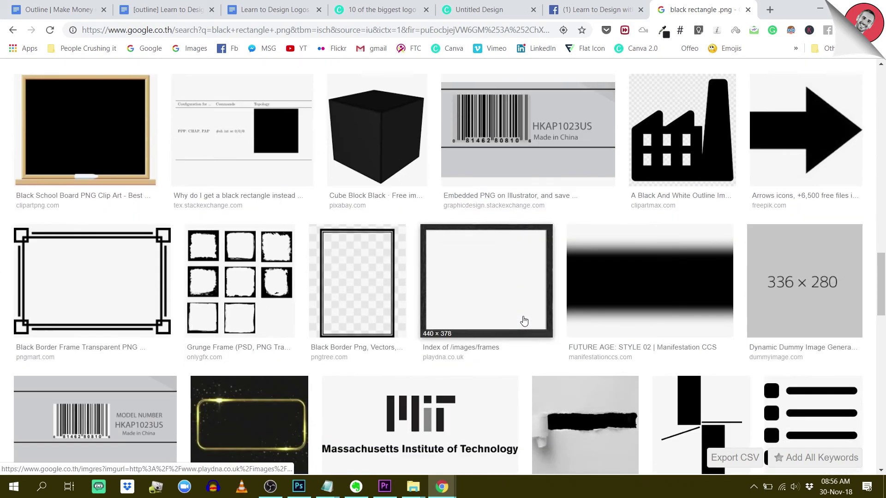
scroll(524, 320, "down", 12)
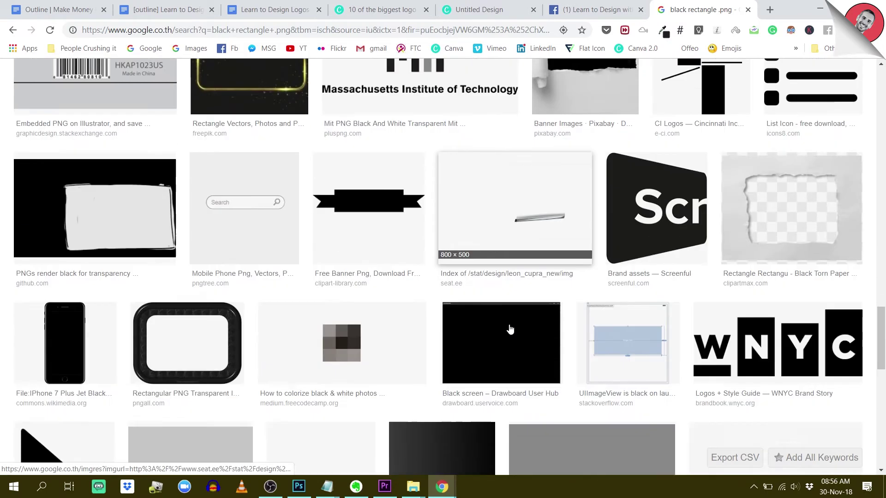
scroll(513, 334, "up", 5)
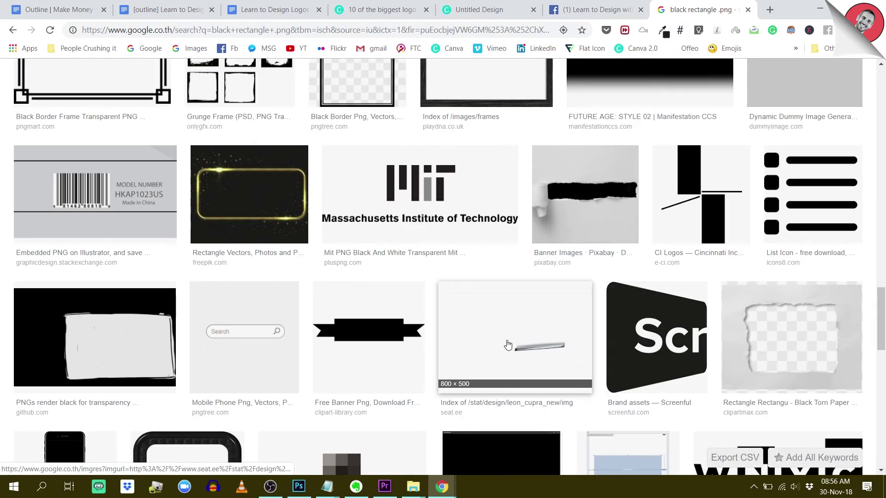
scroll(507, 345, "up", 5)
left_click(492, 335)
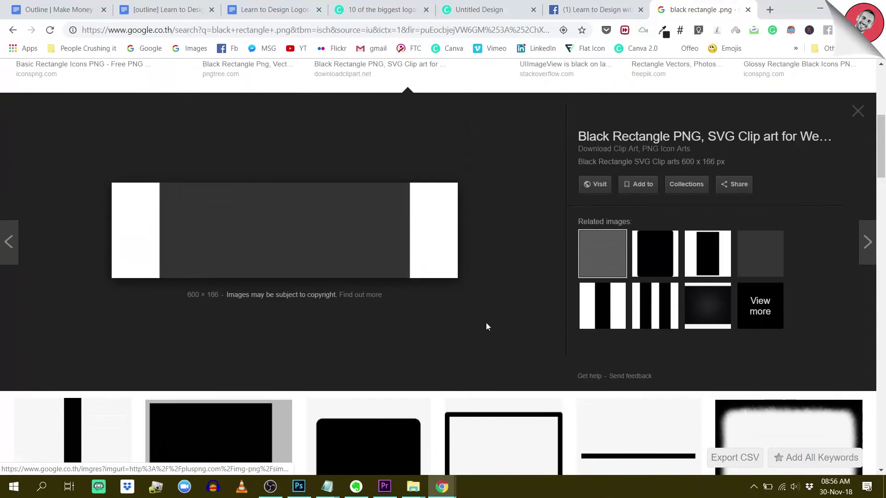
scroll(653, 228, "down", 3)
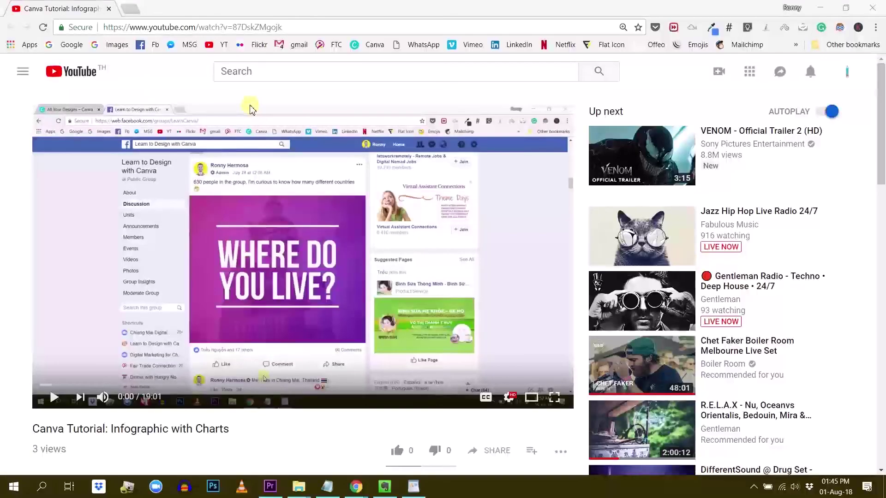
Expand the Infographic with Charts video description to reveal the Master Course offer.
scroll(251, 111, "down", 4)
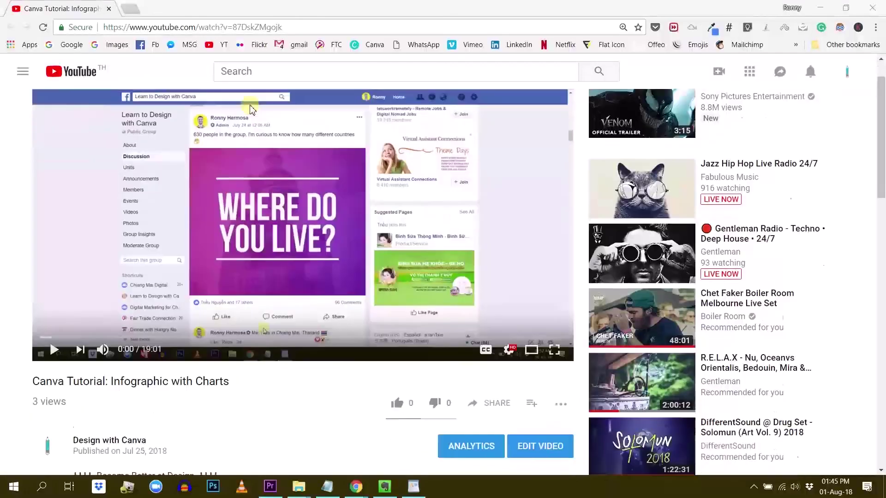
scroll(251, 115, "down", 1)
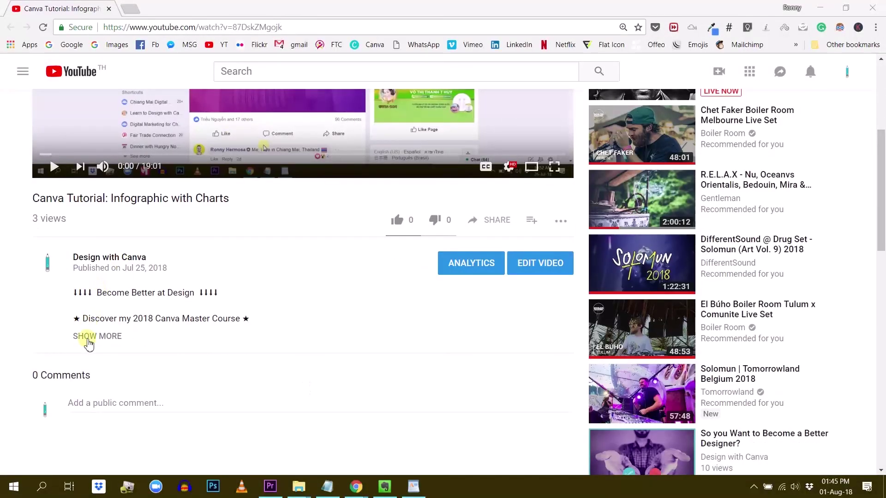
left_click(88, 340)
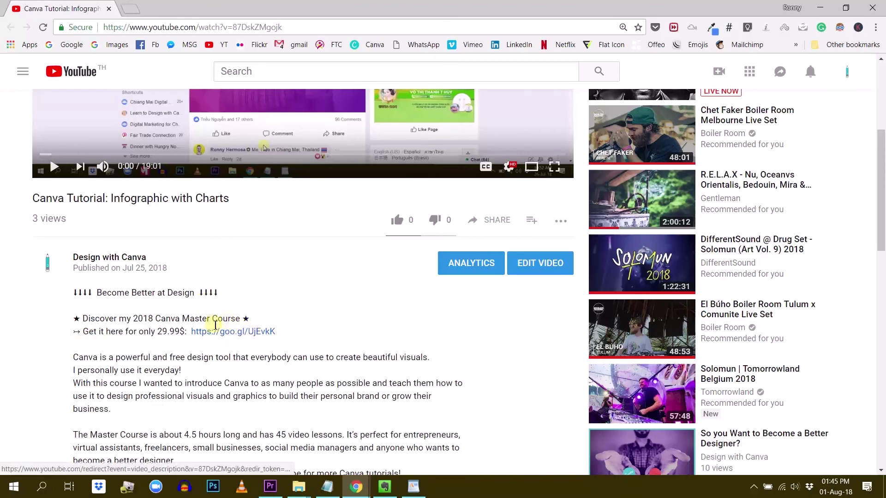